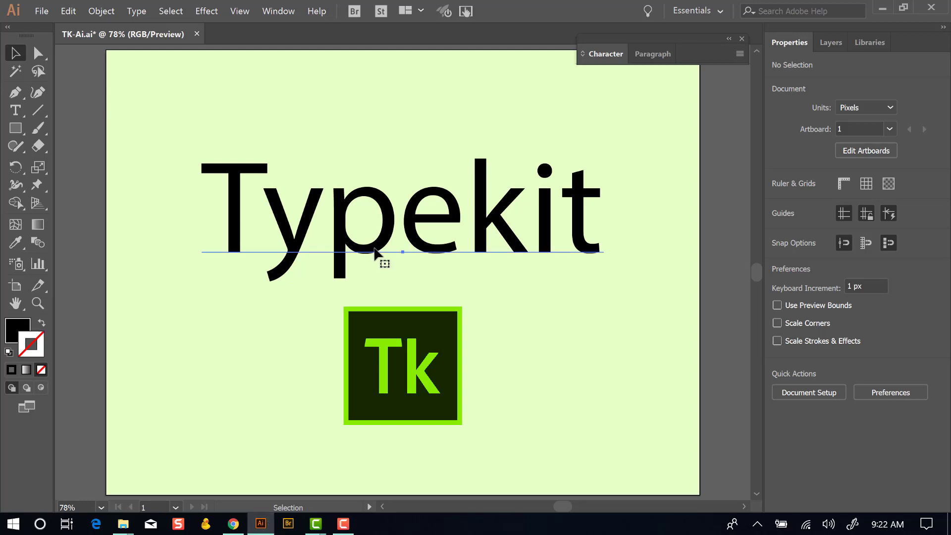
Select the Typekit word and browse all installed fonts, keeping Myriad Pro
{"action": "left_click", "coordinate": [382, 258]}
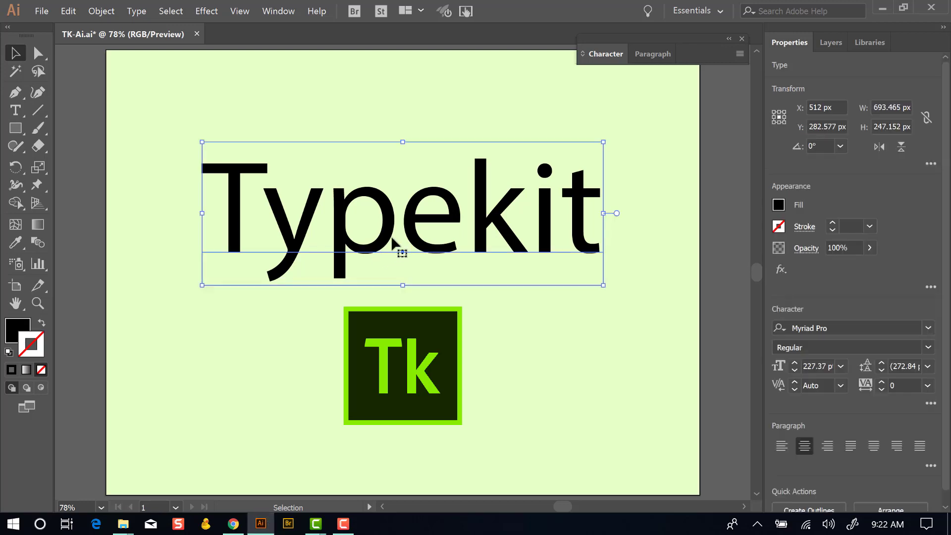
{"action": "left_click", "coordinate": [138, 12]}
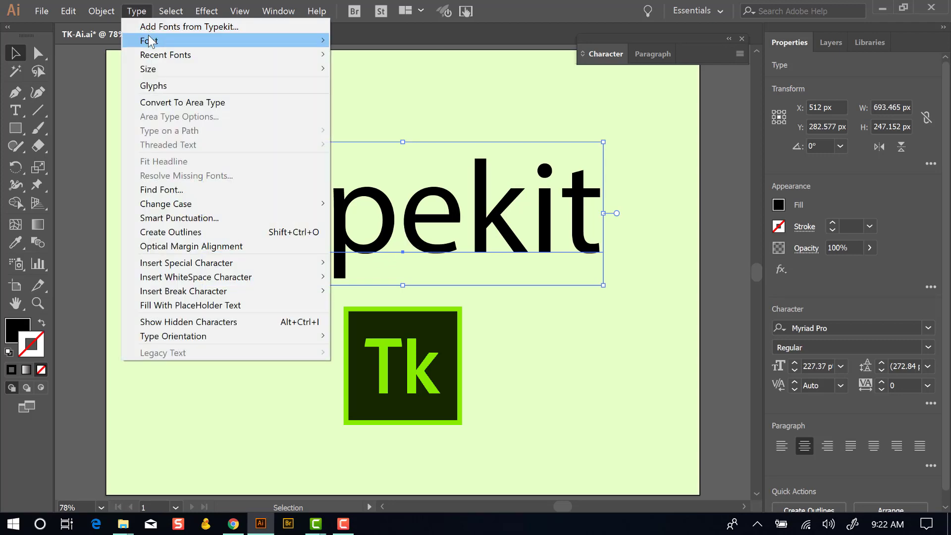
{"action": "mouse_move", "coordinate": [151, 40]}
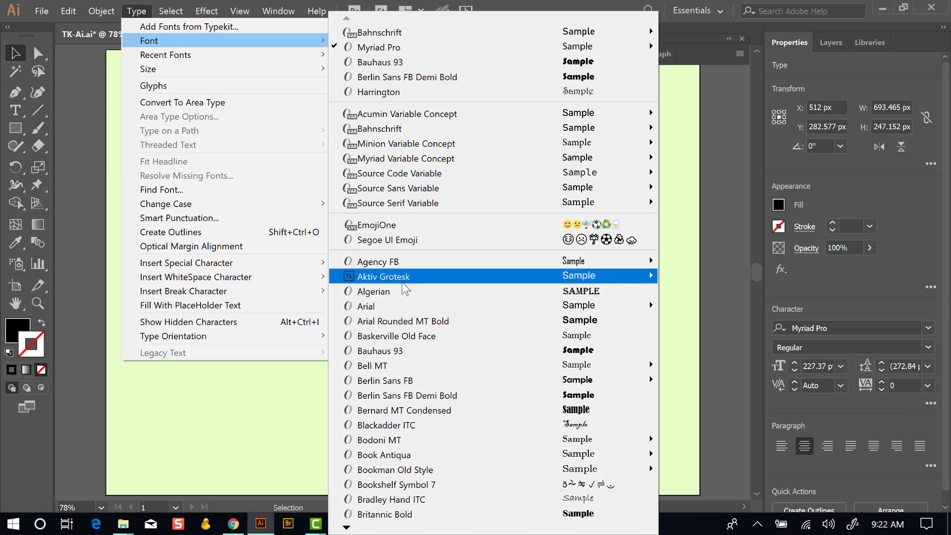
{"action": "mouse_move", "coordinate": [391, 284]}
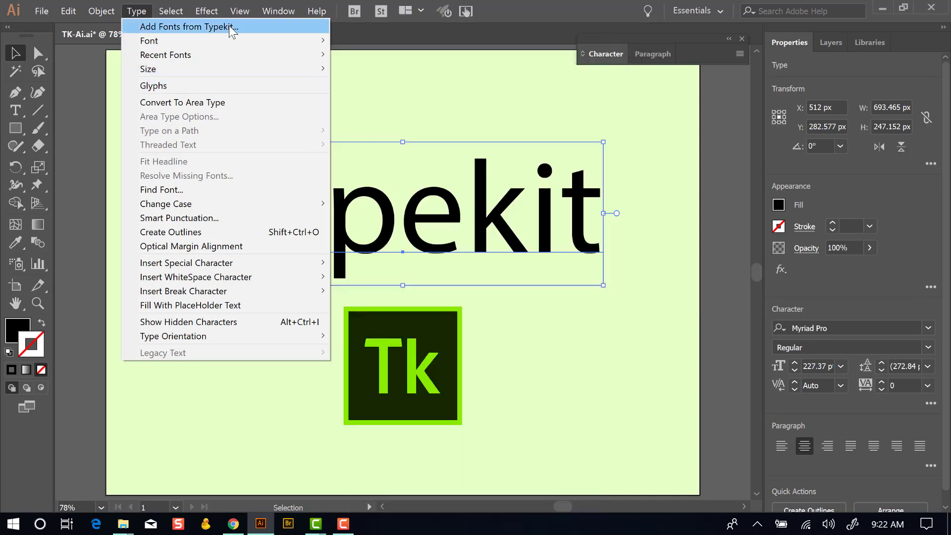
{"action": "mouse_move", "coordinate": [212, 45]}
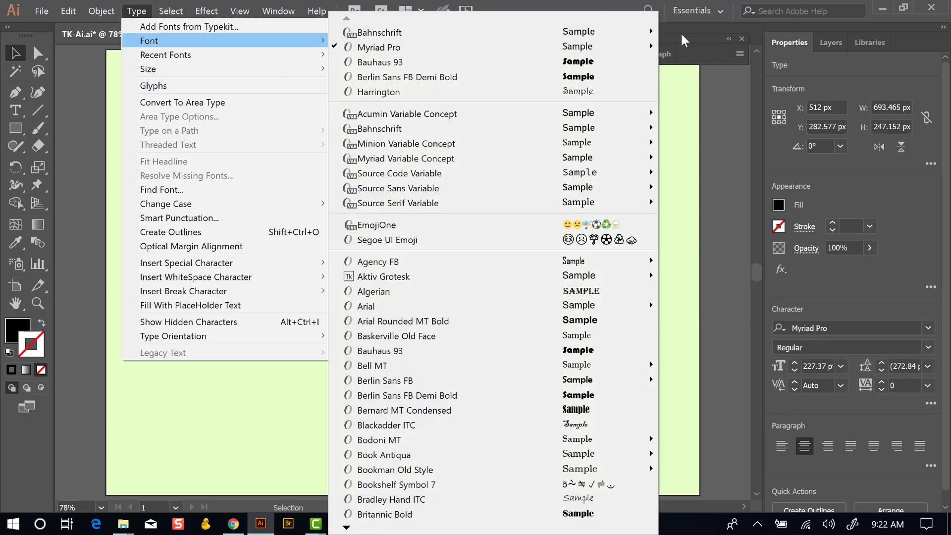
{"action": "left_click", "coordinate": [688, 46]}
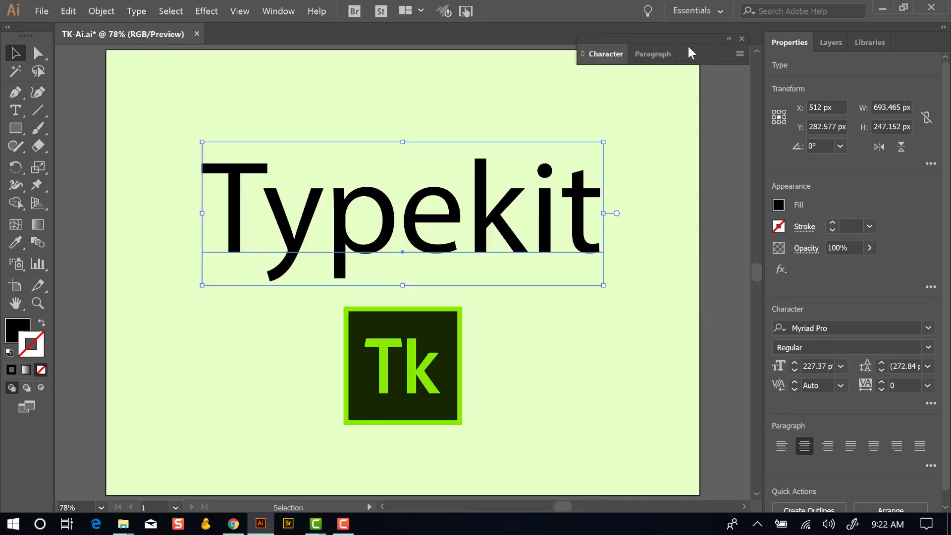
{"action": "left_click", "coordinate": [929, 329]}
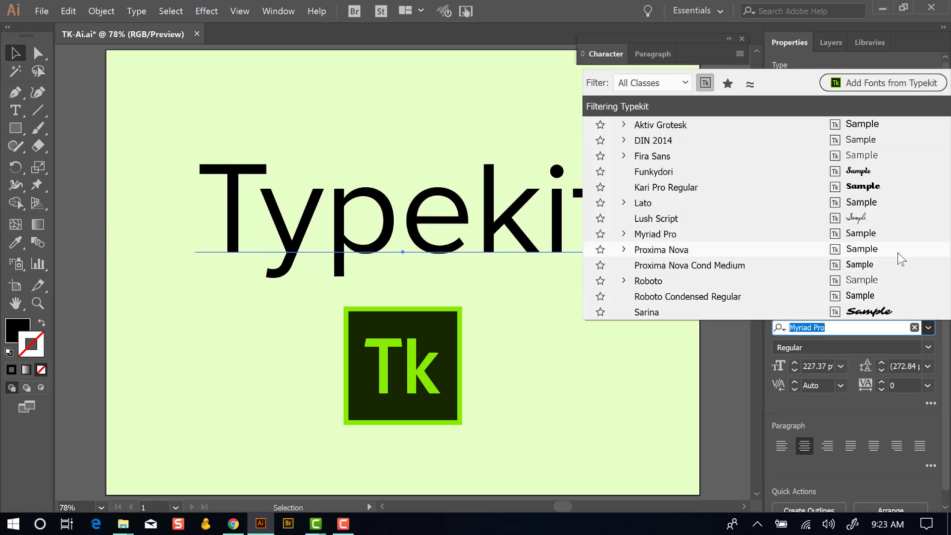
{"action": "left_click", "coordinate": [706, 84]}
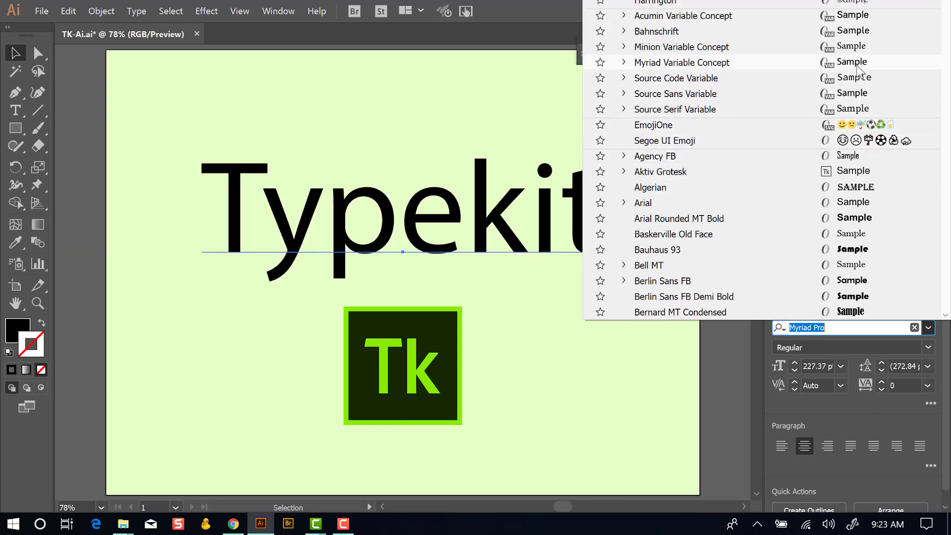
{"action": "left_click", "coordinate": [937, 341]}
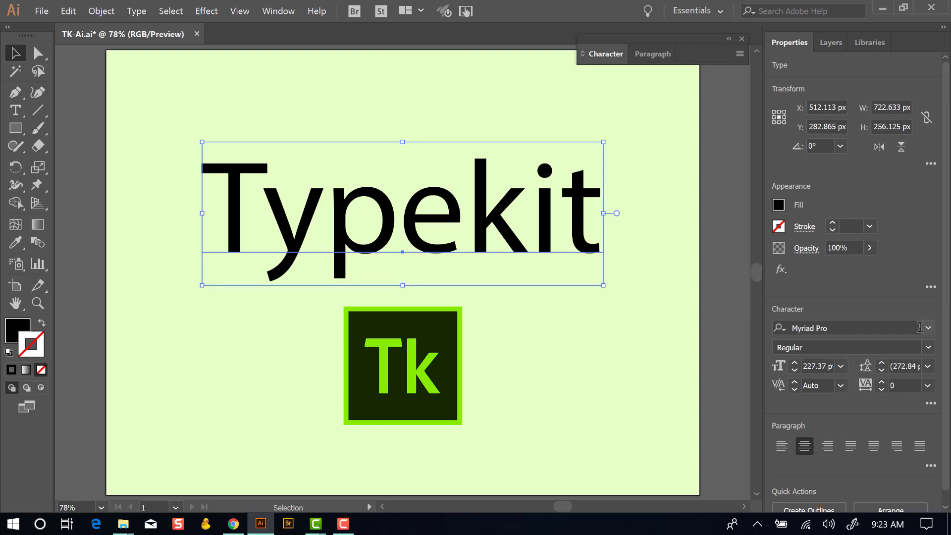
Filter the Character panel font list to Typekit fonts and go to Add Fonts from Typekit
{"action": "left_click", "coordinate": [608, 53]}
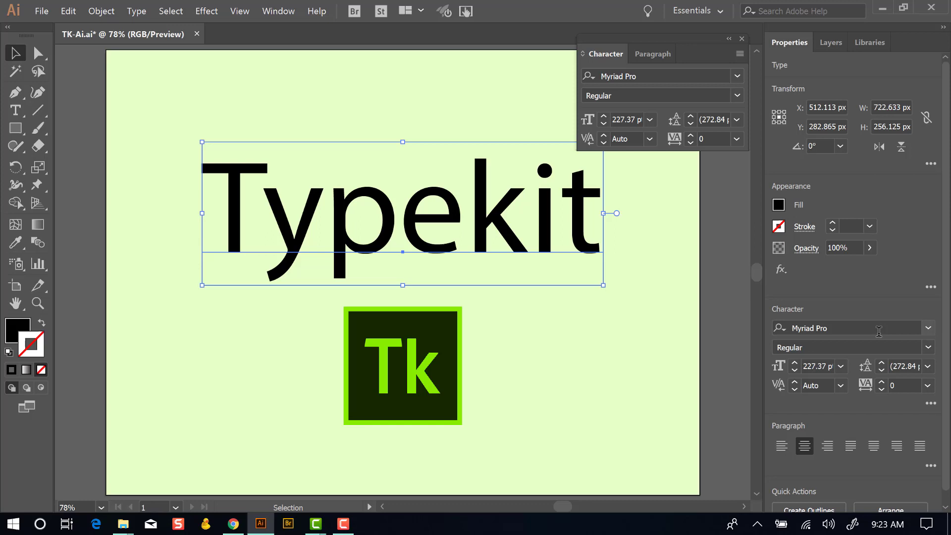
{"action": "left_click", "coordinate": [738, 75]}
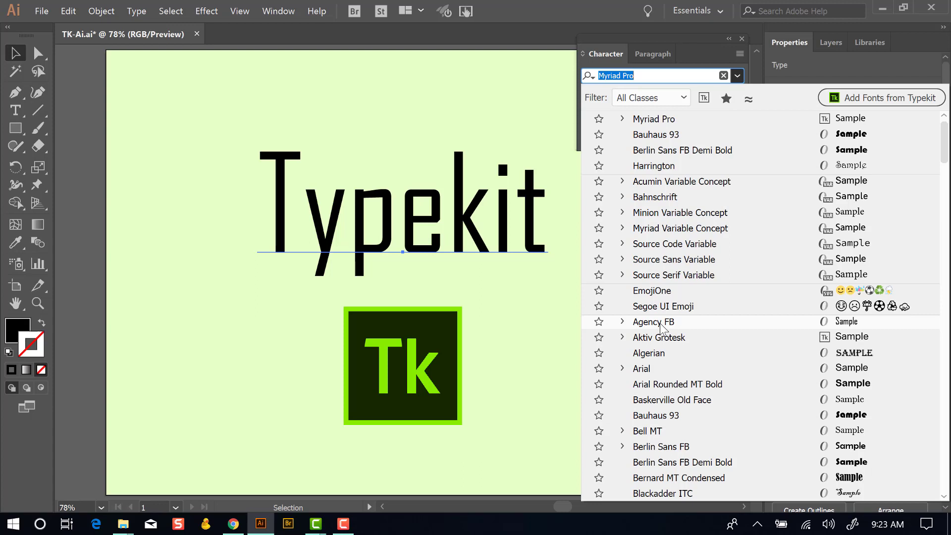
{"action": "left_click", "coordinate": [704, 98]}
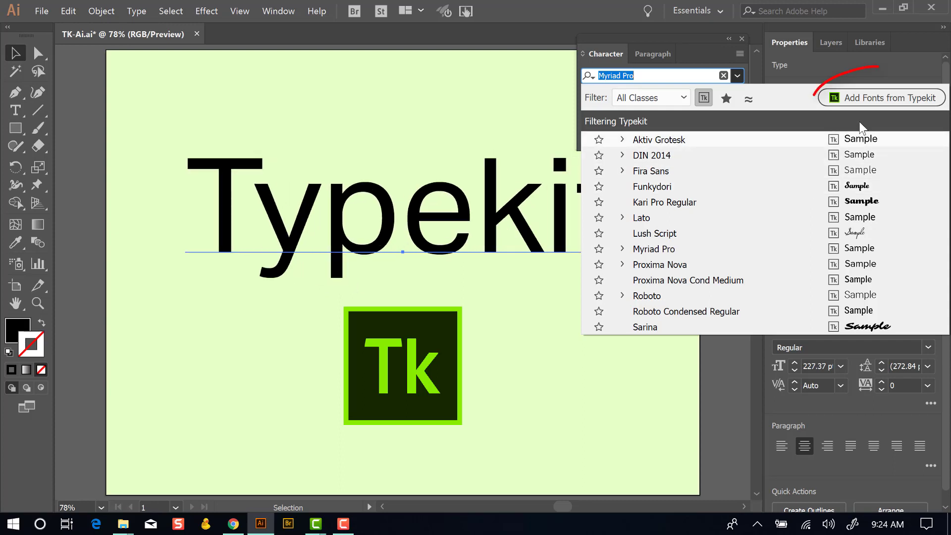
{"action": "left_click", "coordinate": [872, 98]}
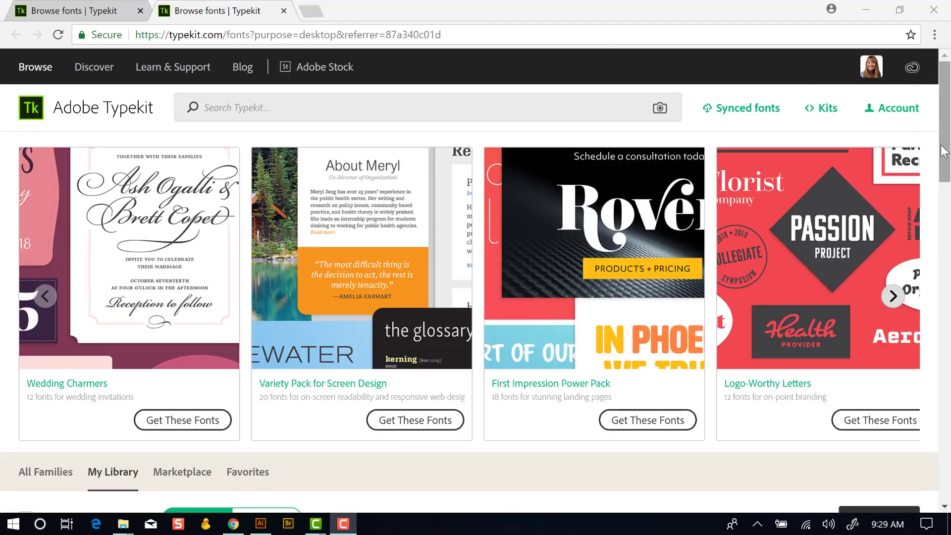
Scroll My Library and enlarge the font previews from 24px to 53px
{"action": "scroll", "coordinate": [941, 190], "scroll_direction": "down", "scroll_amount": 5}
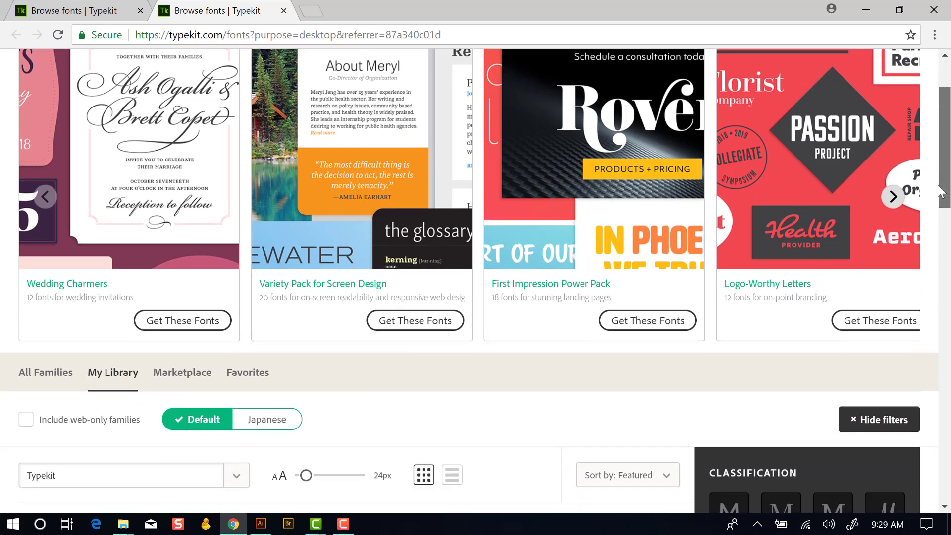
{"action": "left_click_drag", "start_coordinate": [941, 191], "coordinate": [944, 258]}
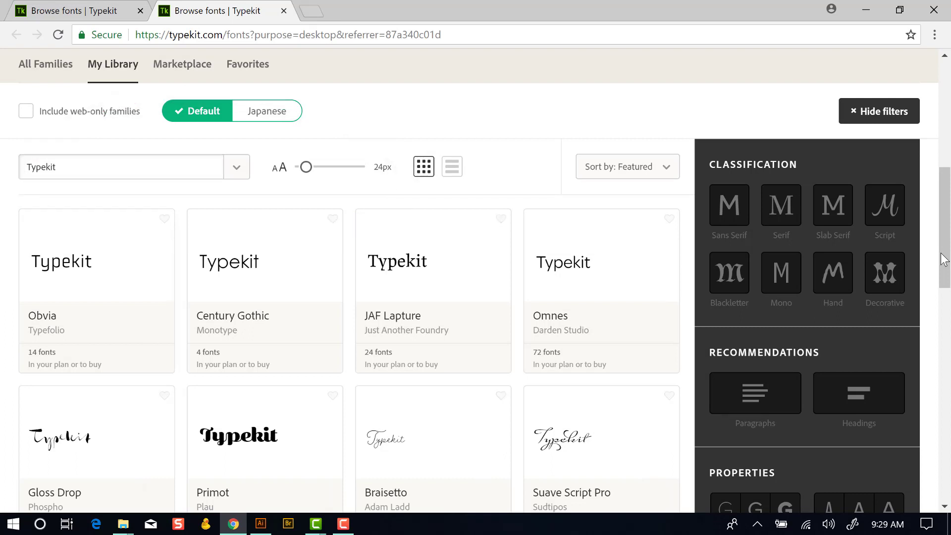
{"action": "key", "text": "Right"}
{"action": "key", "text": "Right"}
{"action": "key", "text": "Right"}
{"action": "key", "text": "Right"}
{"action": "key", "text": "Right"}
{"action": "key", "text": "Right"}
{"action": "key", "text": "Right"}
{"action": "key", "text": "Right"}
{"action": "key", "text": "Right"}
{"action": "key", "text": "Right"}
{"action": "key", "text": "Right"}
{"action": "key", "text": "Right"}
{"action": "key", "text": "Right"}
{"action": "key", "text": "Right"}
{"action": "key", "text": "Right"}
{"action": "key", "text": "Right"}
{"action": "key", "text": "Right"}
{"action": "key", "text": "Right"}
{"action": "key", "text": "Right"}
{"action": "key", "text": "Right"}
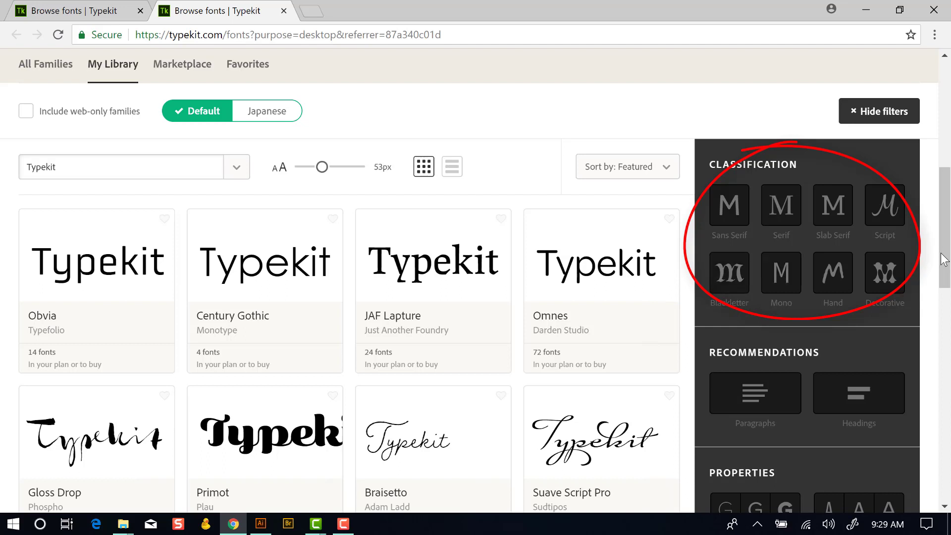
Check the font list's All Classes filter in Illustrator, leaving the word in Myriad Pro
{"action": "left_click", "coordinate": [261, 525]}
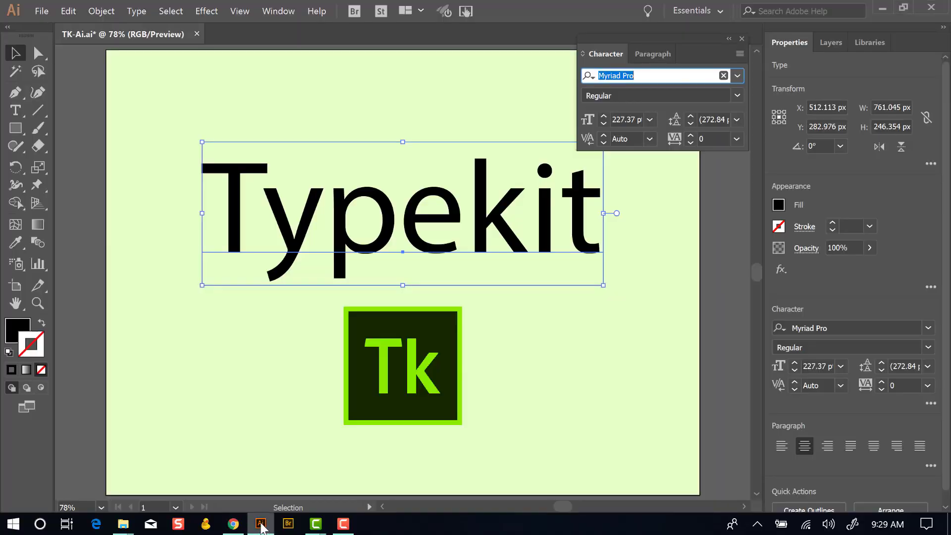
{"action": "left_click", "coordinate": [738, 75]}
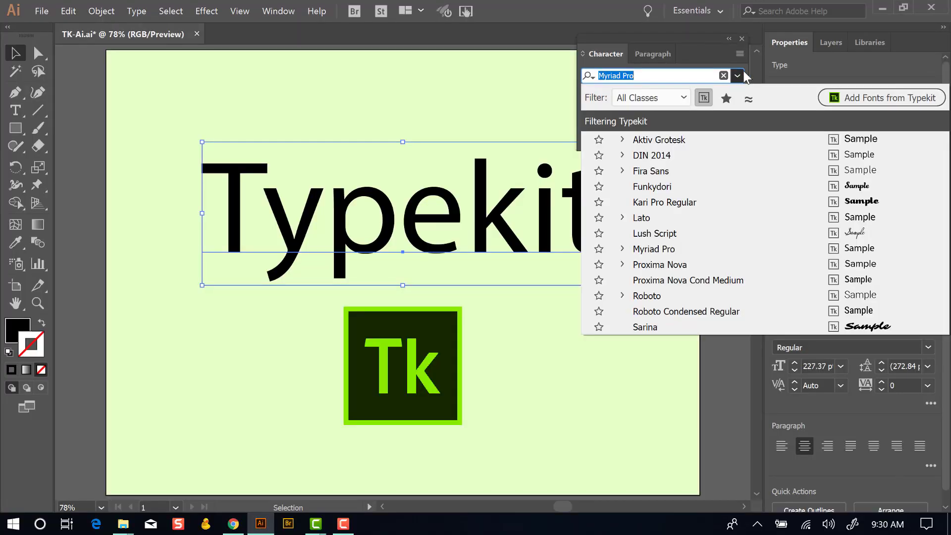
{"action": "left_click", "coordinate": [684, 98]}
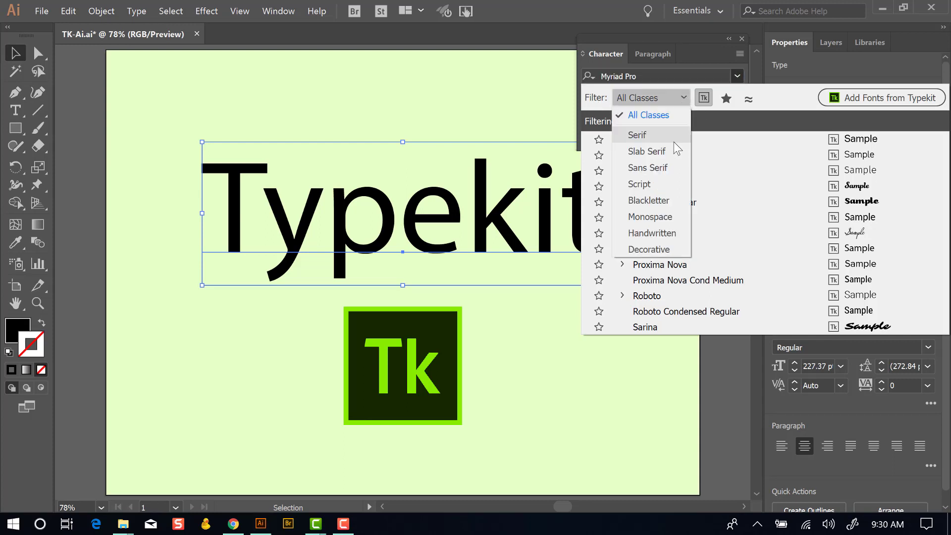
{"action": "left_click", "coordinate": [738, 72]}
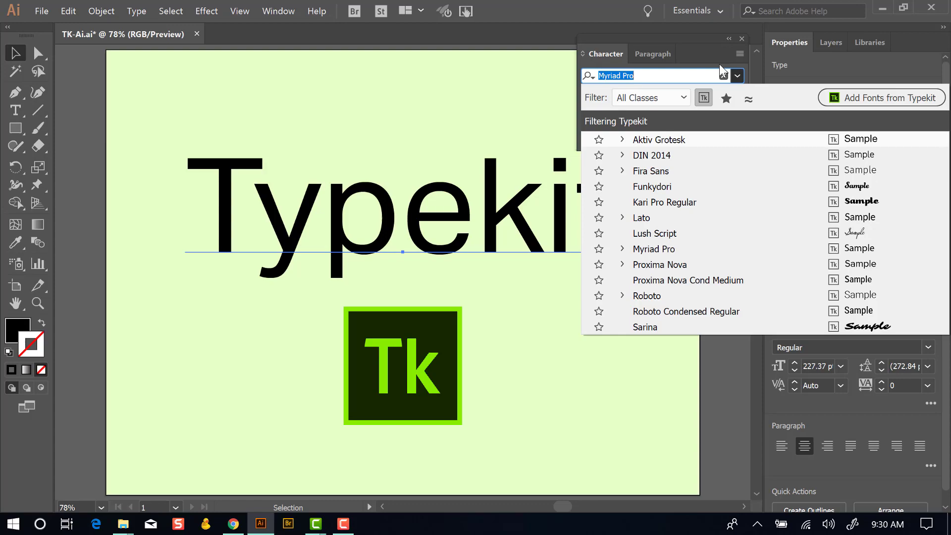
{"action": "key", "text": "Escape"}
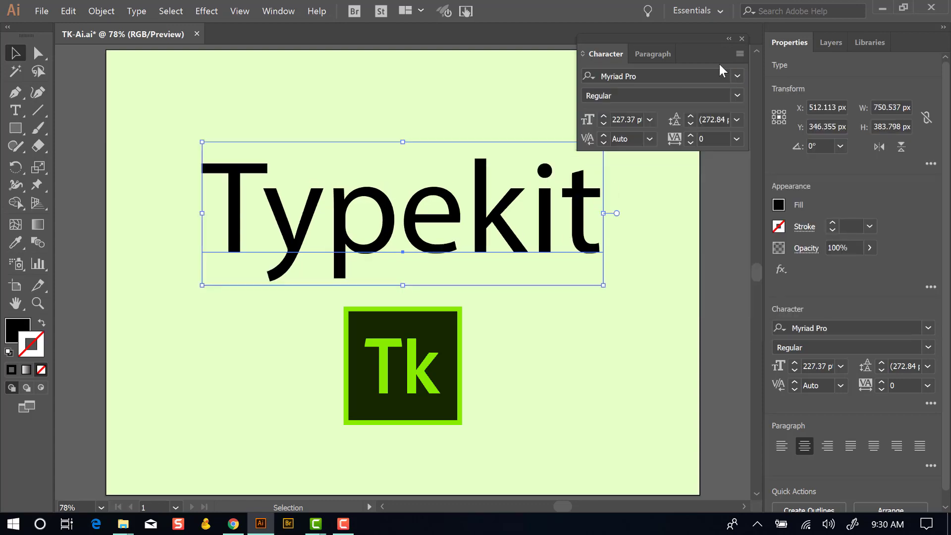
Filter My Library to Script fonts and scroll down to Madre Script
{"action": "left_click", "coordinate": [234, 526]}
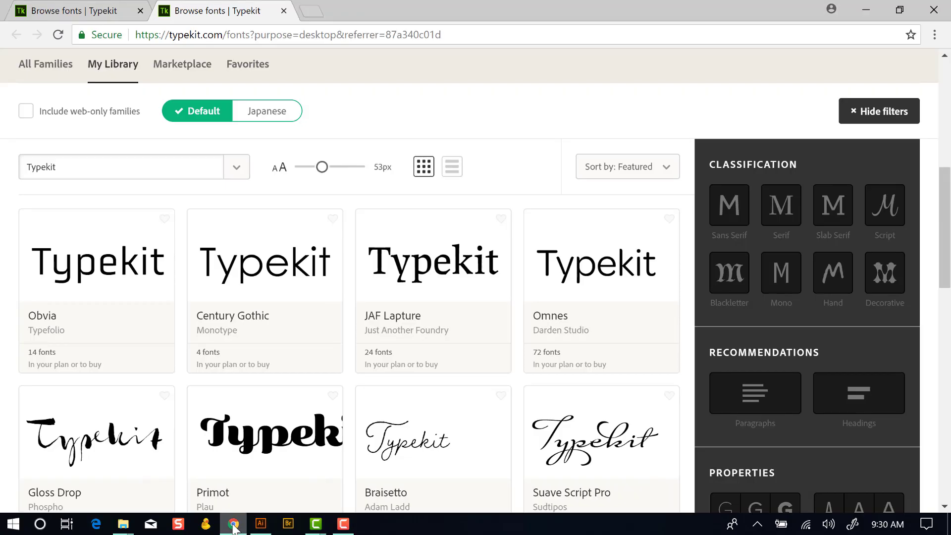
{"action": "left_click", "coordinate": [885, 206]}
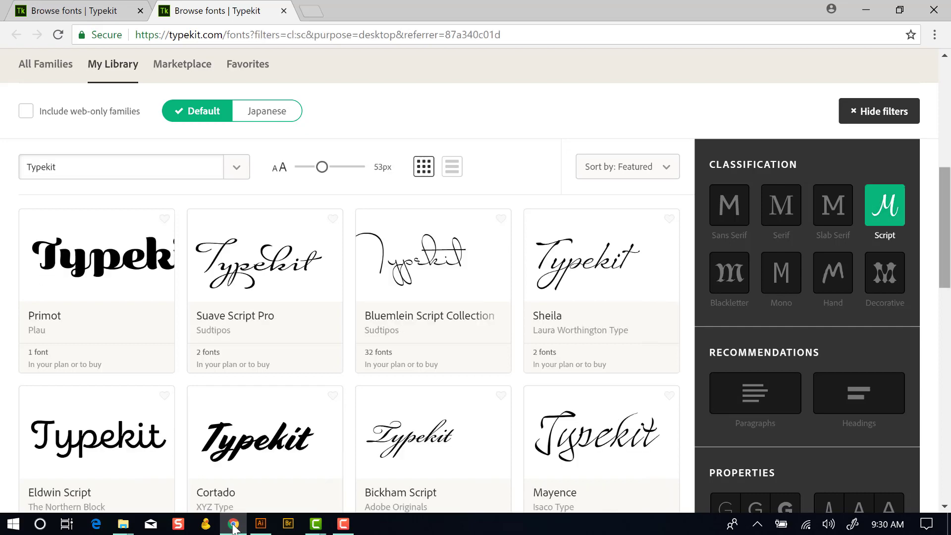
{"action": "scroll", "coordinate": [234, 528], "scroll_direction": "down", "scroll_amount": 3}
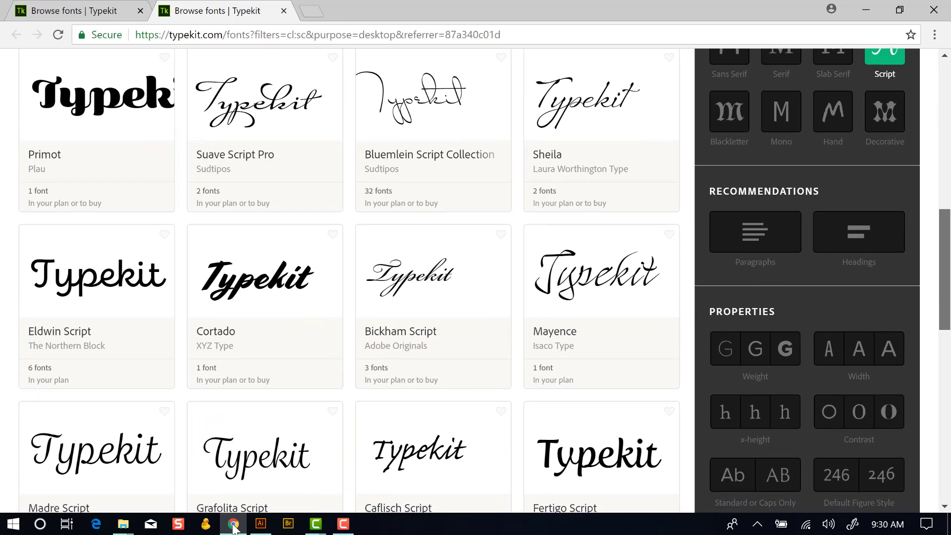
{"action": "scroll", "coordinate": [233, 529], "scroll_direction": "down", "scroll_amount": 1}
{"action": "scroll", "coordinate": [234, 528], "scroll_direction": "up", "scroll_amount": 4}
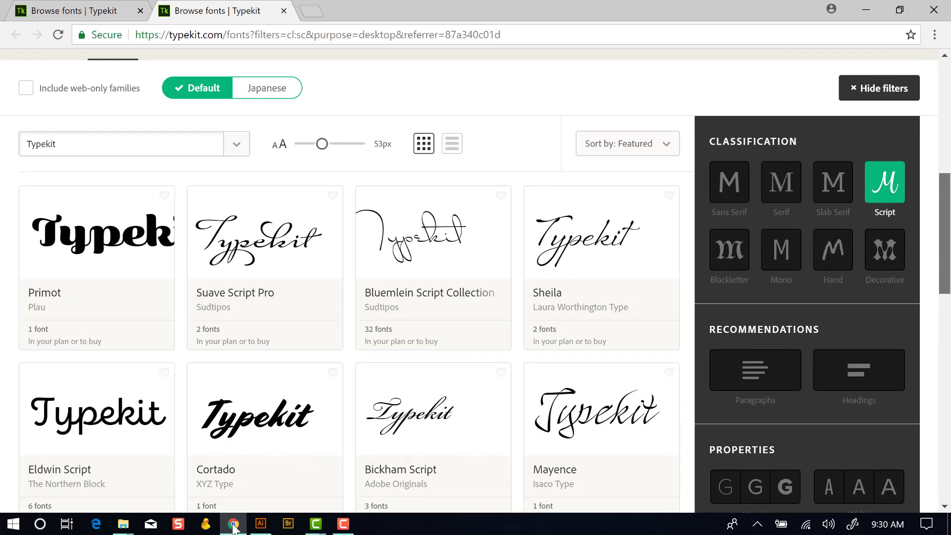
{"action": "scroll", "coordinate": [233, 529], "scroll_direction": "down", "scroll_amount": 4}
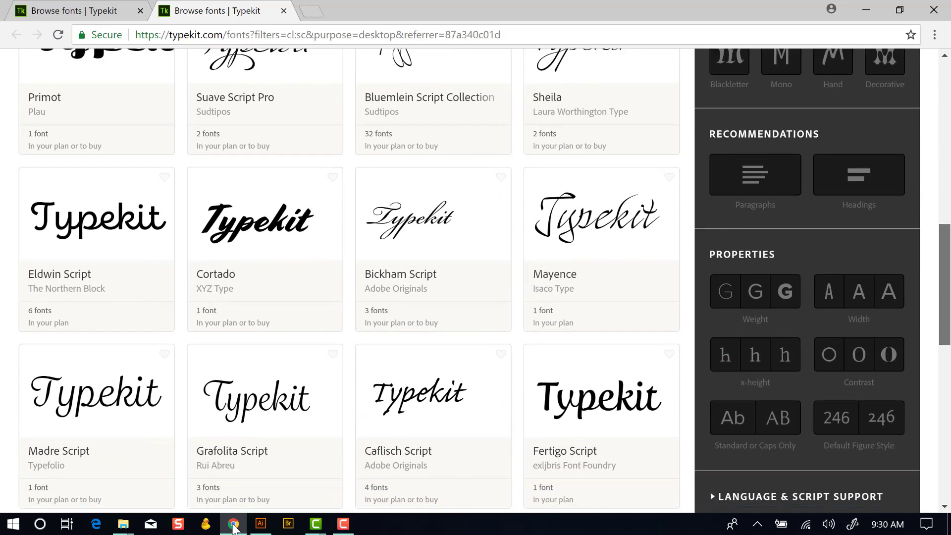
{"action": "scroll", "coordinate": [233, 528], "scroll_direction": "down", "scroll_amount": 1}
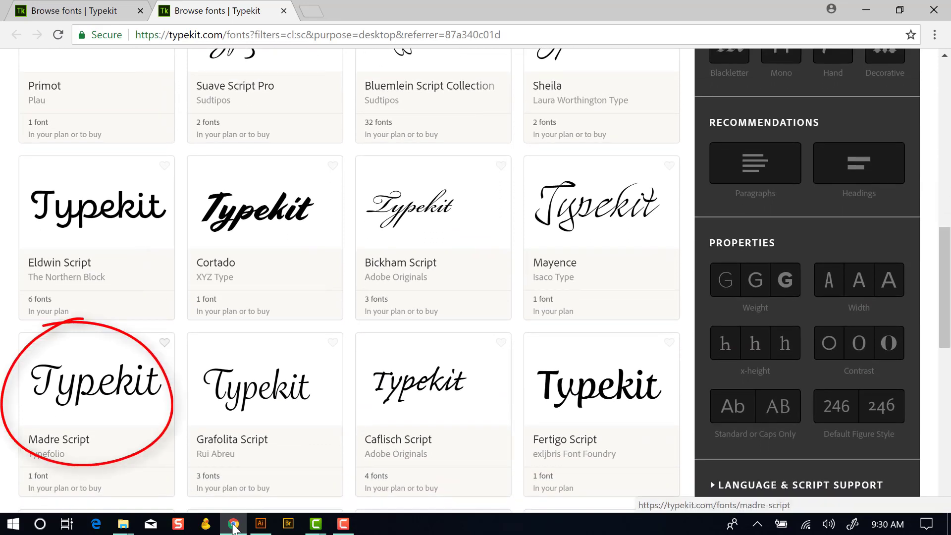
Open the Madre Script family page and scroll to the Madre Script Italic sample
{"action": "left_click", "coordinate": [59, 440]}
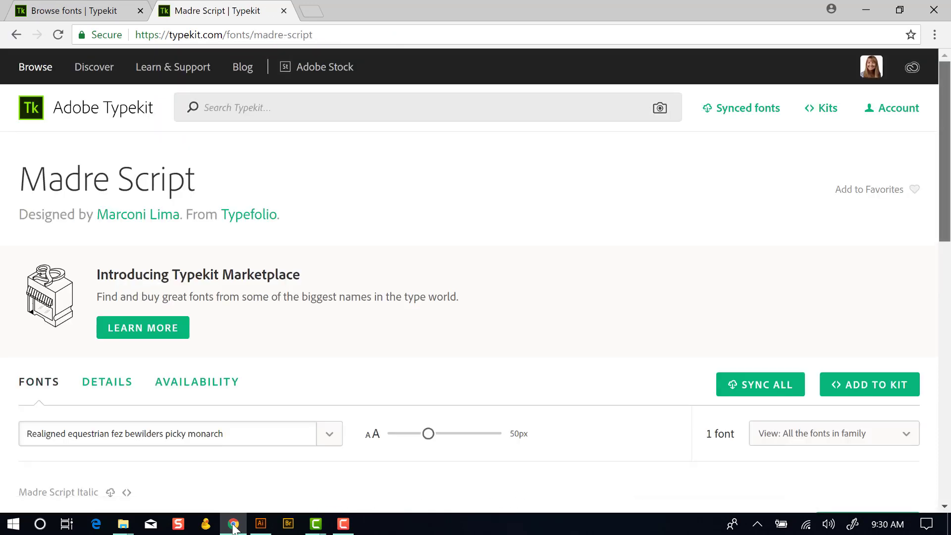
{"action": "key", "text": "Page_Down"}
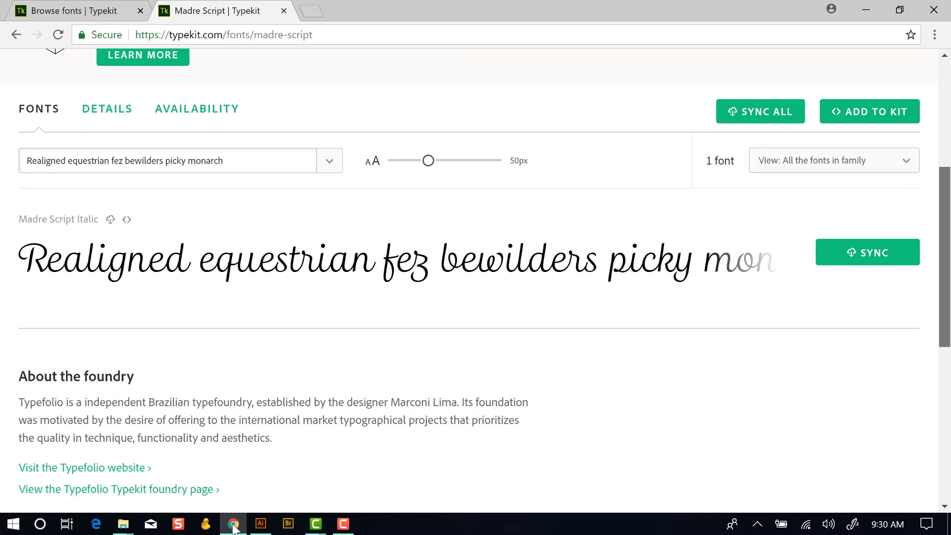
{"action": "key", "text": "Up"}
{"action": "key", "text": "Up"}
{"action": "key", "text": "Up"}
{"action": "key", "text": "Up"}
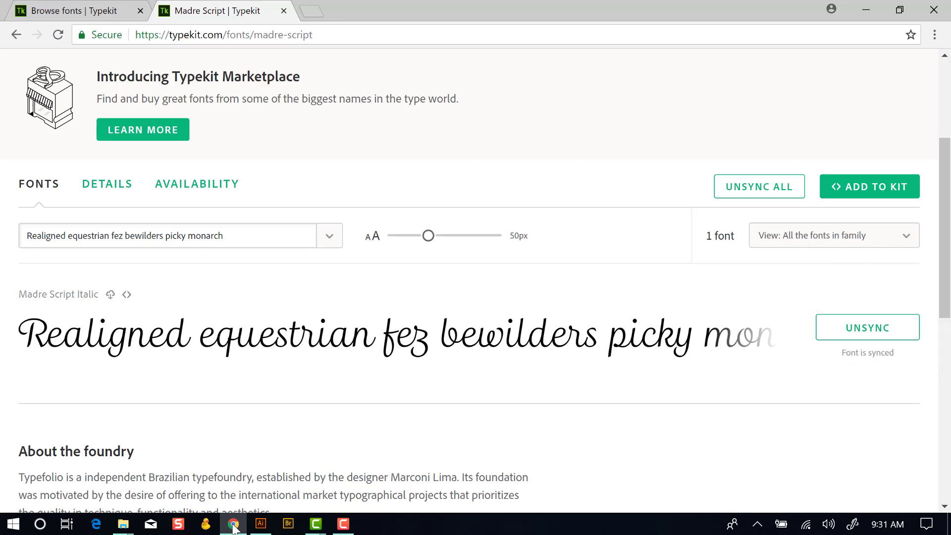
Apply Madre Script from the Typekit font list to the Typekit word in TK-Ai.ai
{"action": "left_click", "coordinate": [261, 524]}
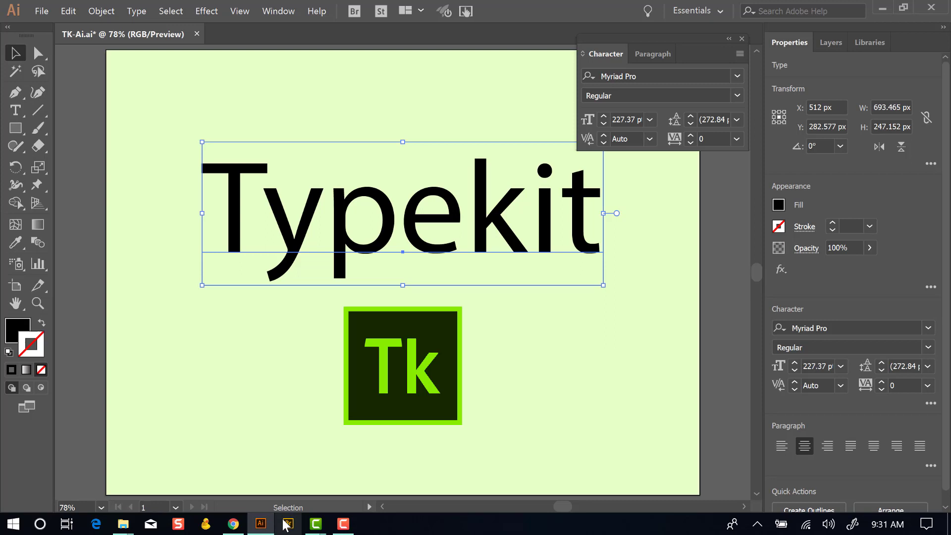
{"action": "left_click", "coordinate": [738, 76]}
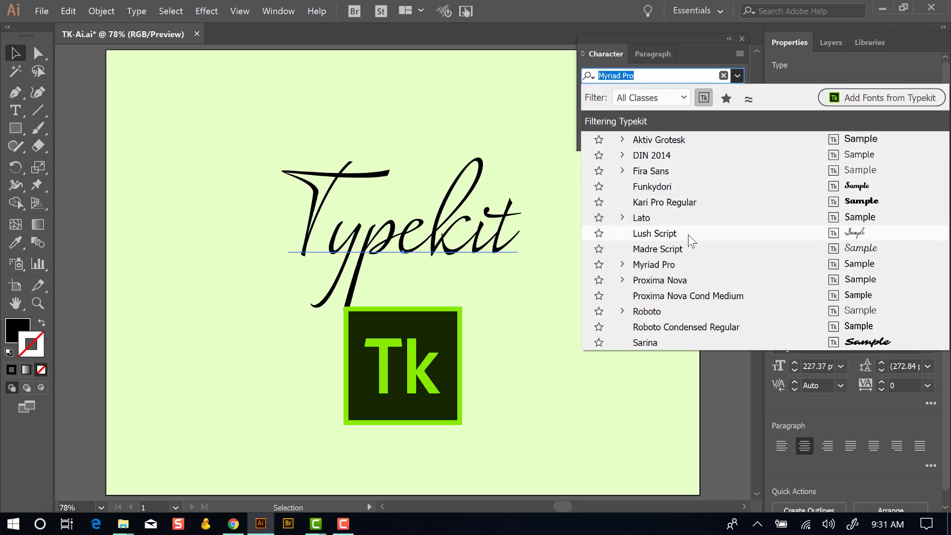
{"action": "left_click", "coordinate": [655, 249]}
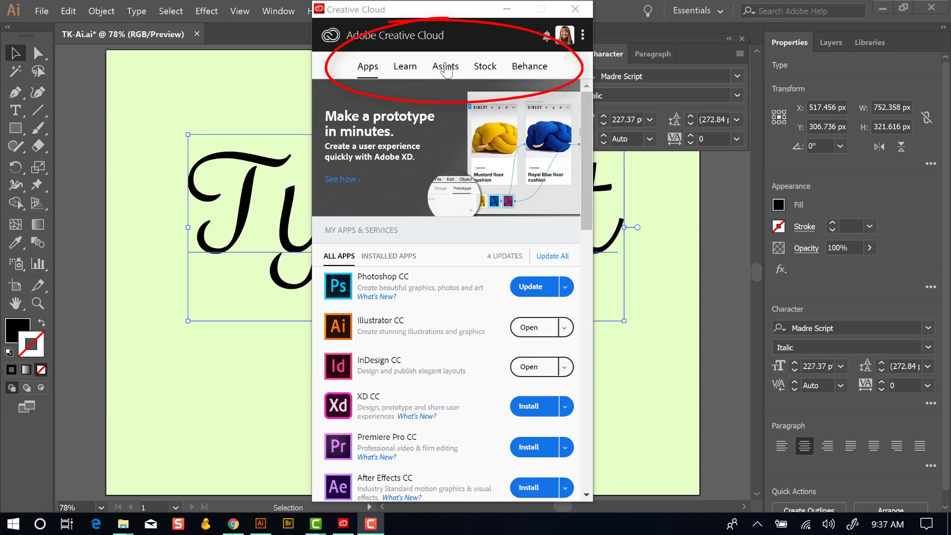
Show the Assets section of the Creative Cloud desktop app
{"action": "left_click", "coordinate": [446, 70]}
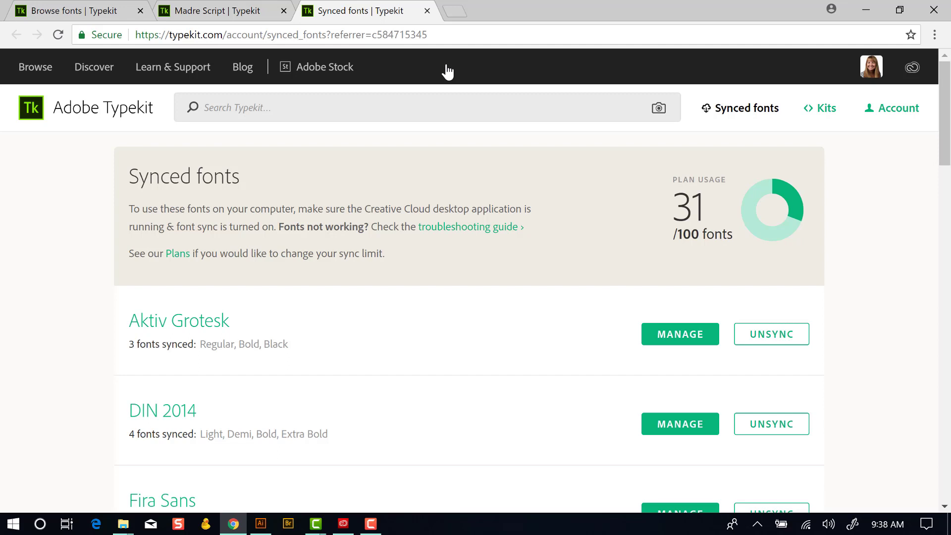
Unsync the Aktiv Grotesk family on the Synced fonts page
{"action": "left_click", "coordinate": [771, 334]}
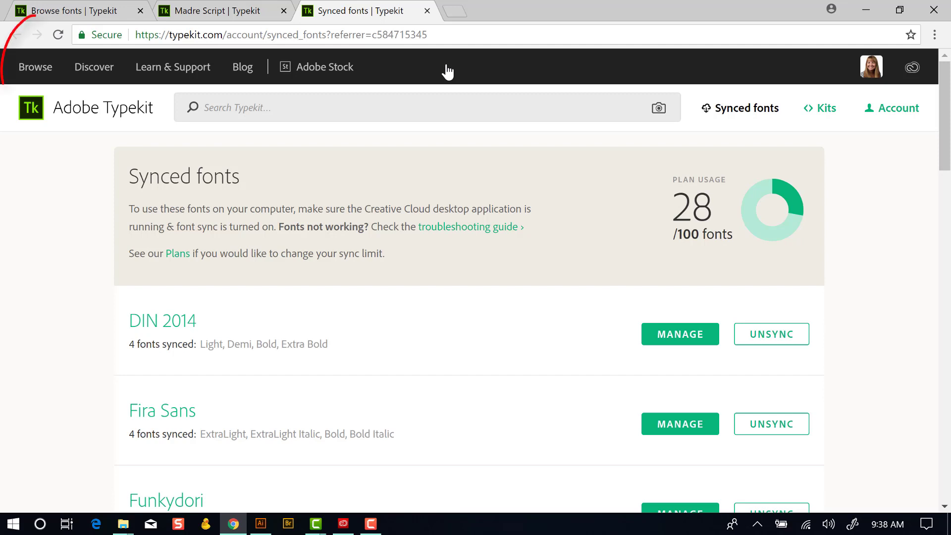
Browse Typekit fonts filtered to the Blackletter classification to find Fleisch
{"action": "left_click", "coordinate": [35, 67]}
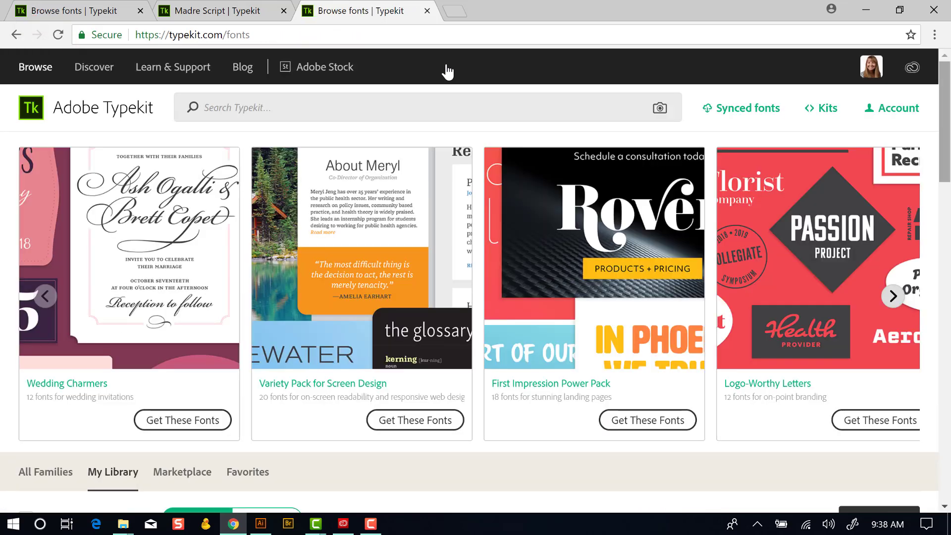
{"action": "scroll", "coordinate": [447, 72], "scroll_direction": "down", "scroll_amount": 9}
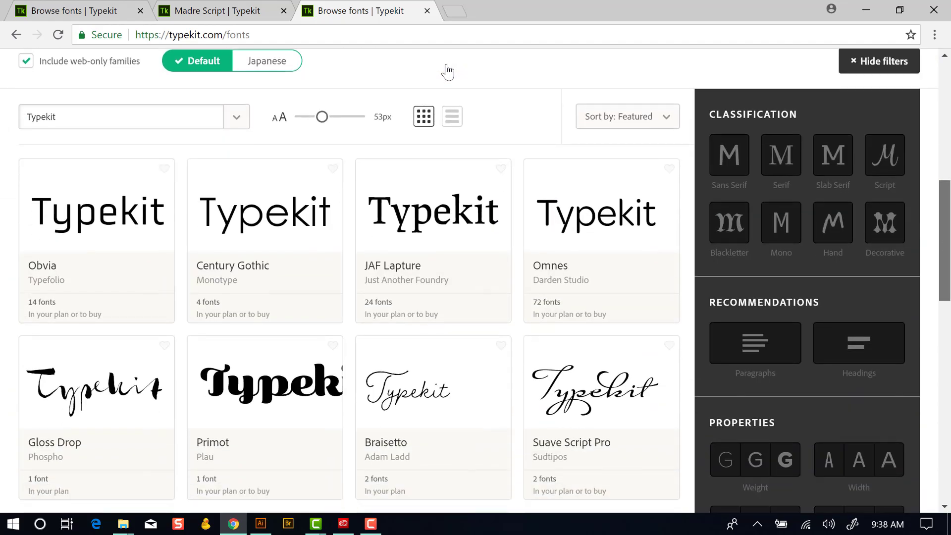
{"action": "scroll", "coordinate": [448, 72], "scroll_direction": "up", "scroll_amount": 7}
{"action": "scroll", "coordinate": [447, 72], "scroll_direction": "down", "scroll_amount": 5}
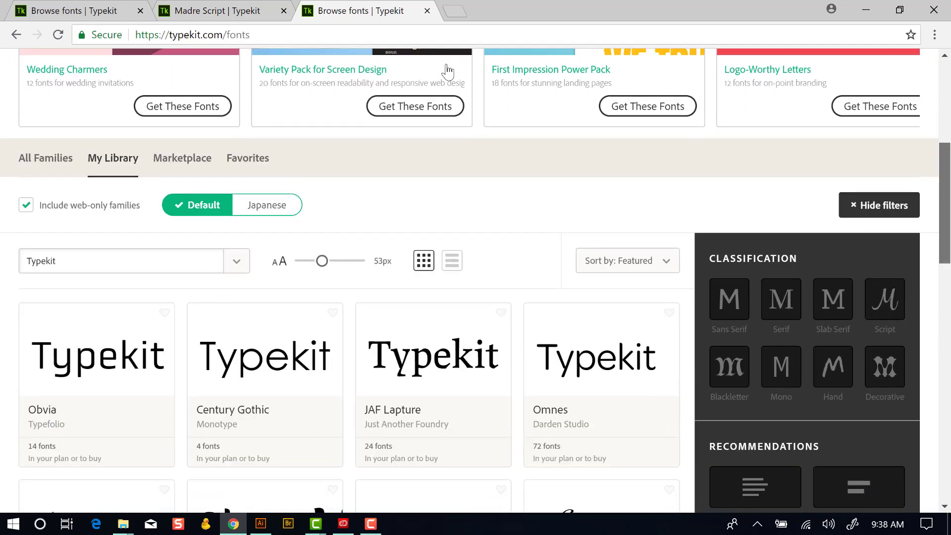
{"action": "scroll", "coordinate": [448, 72], "scroll_direction": "down", "scroll_amount": 2}
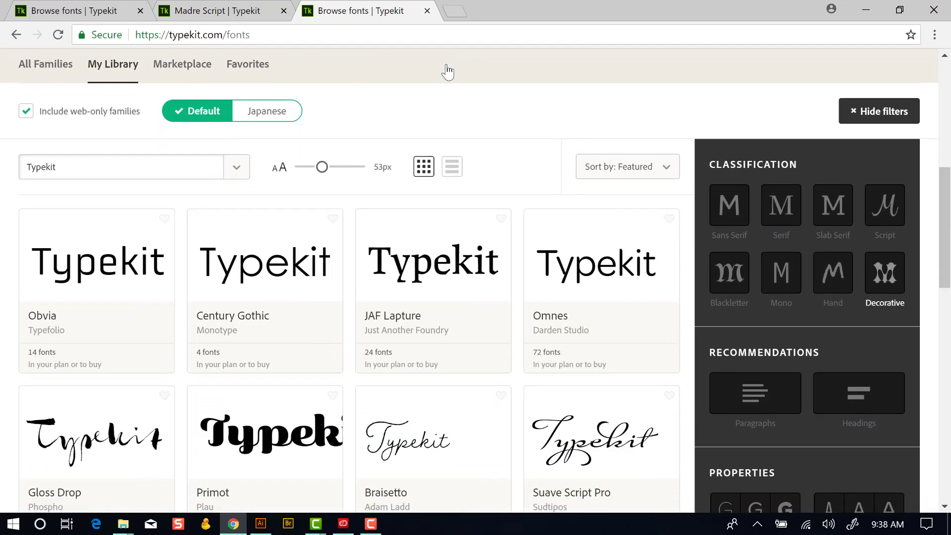
{"action": "left_click", "coordinate": [730, 273]}
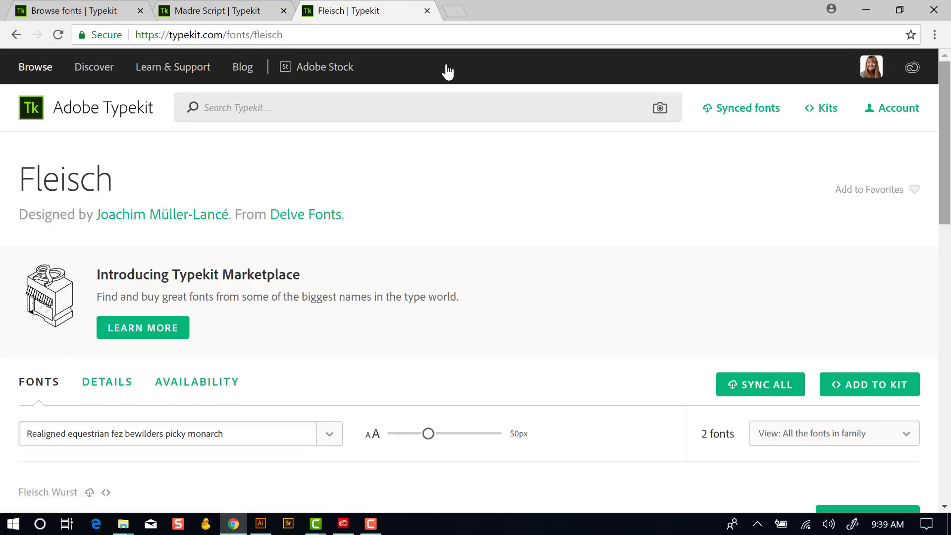
{"action": "scroll", "coordinate": [447, 72], "scroll_direction": "down", "scroll_amount": 5}
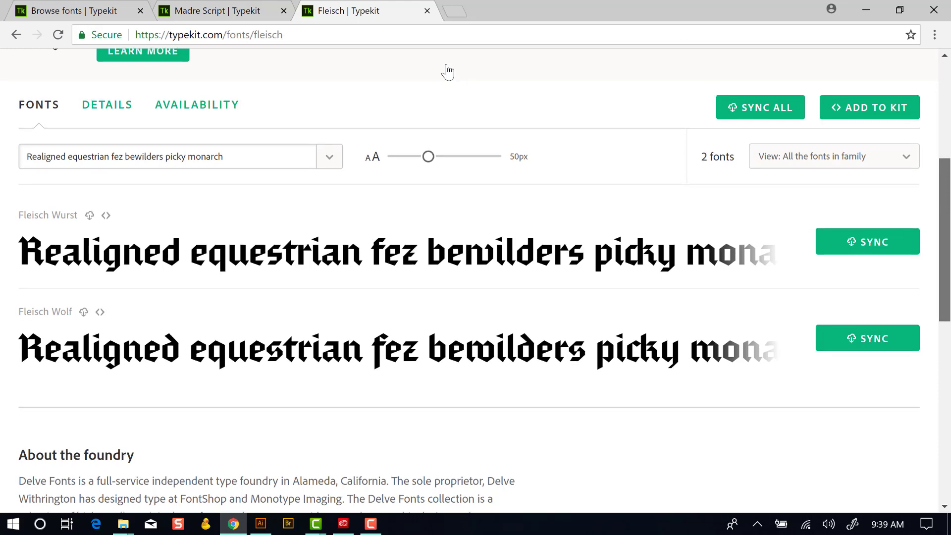
{"action": "scroll", "coordinate": [448, 72], "scroll_direction": "up", "scroll_amount": 2}
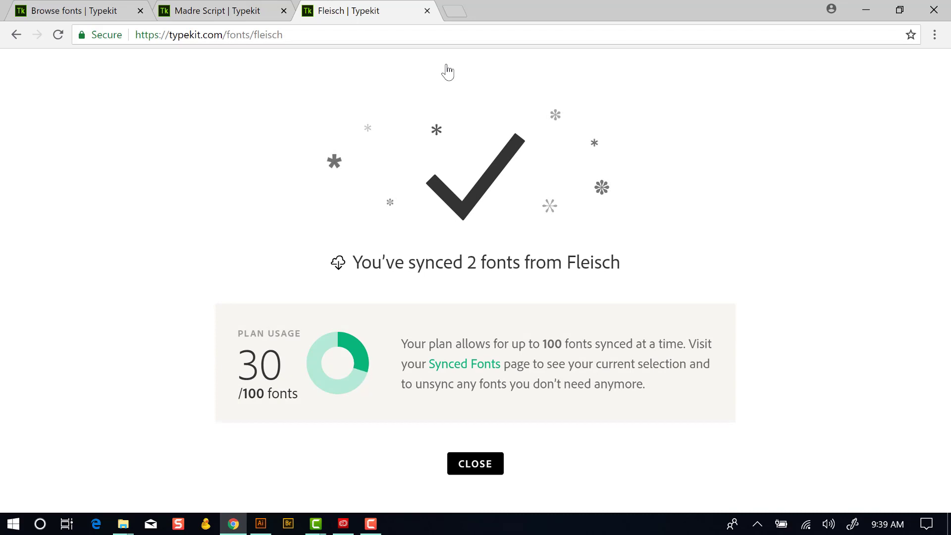
Set the Typekit word in Illustrator to the Fleisch Wurst font
{"action": "left_click", "coordinate": [265, 523]}
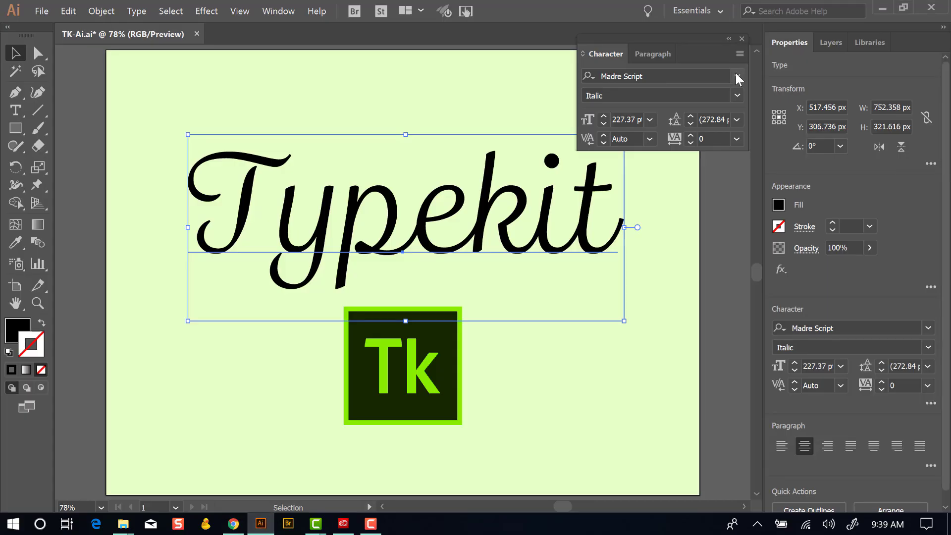
{"action": "left_click", "coordinate": [739, 78]}
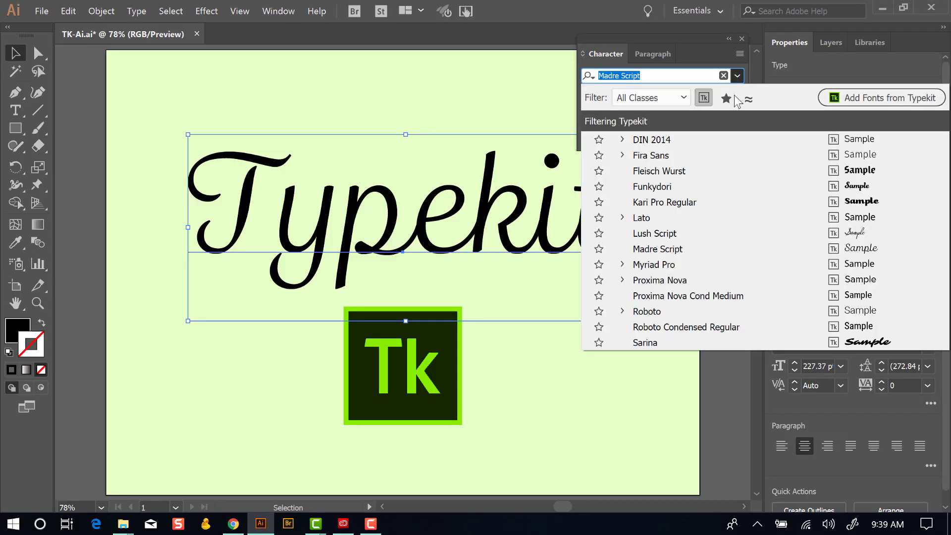
{"action": "left_click", "coordinate": [682, 173]}
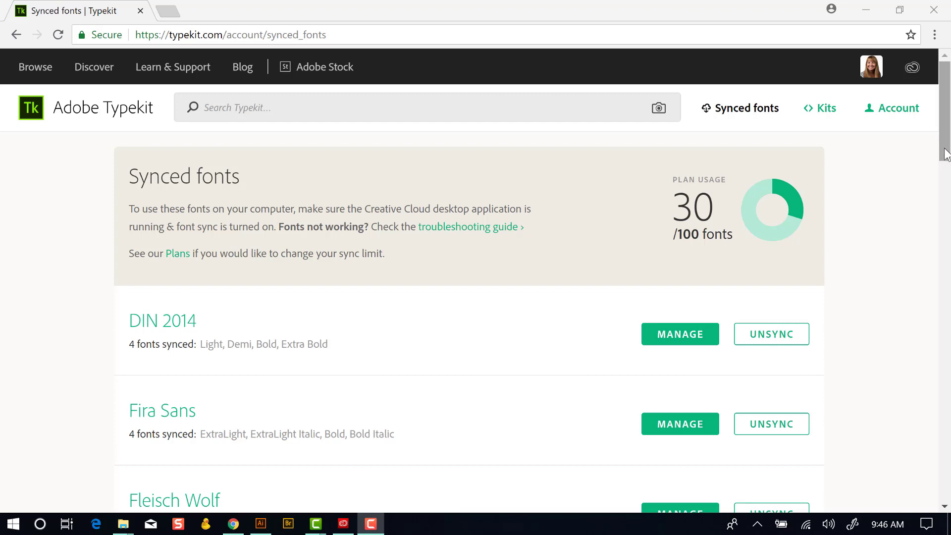
Unsync Fleisch Wurst on the Typekit Synced fonts page, leaving Fleisch Wolf synced
{"action": "left_click_drag", "start_coordinate": [943, 155], "coordinate": [942, 202]}
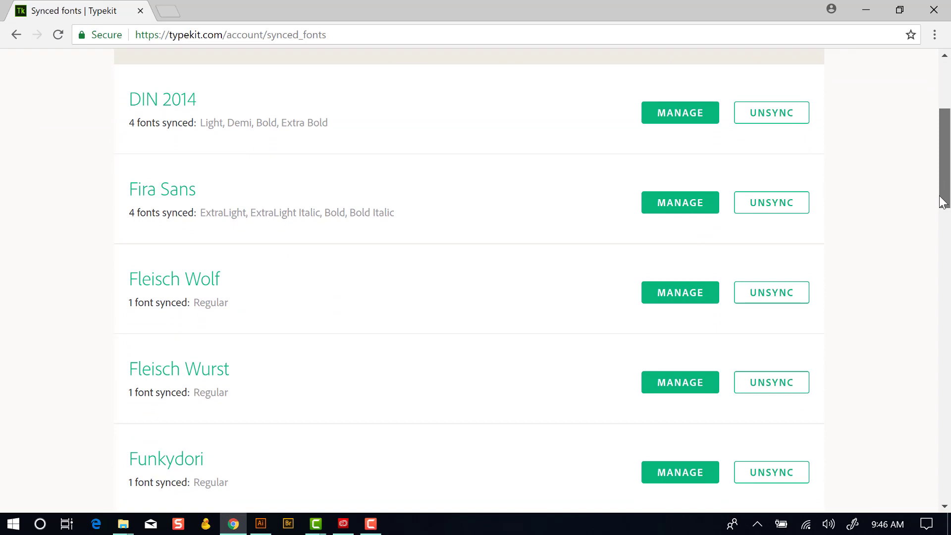
{"action": "left_click_drag", "start_coordinate": [942, 203], "coordinate": [943, 209]}
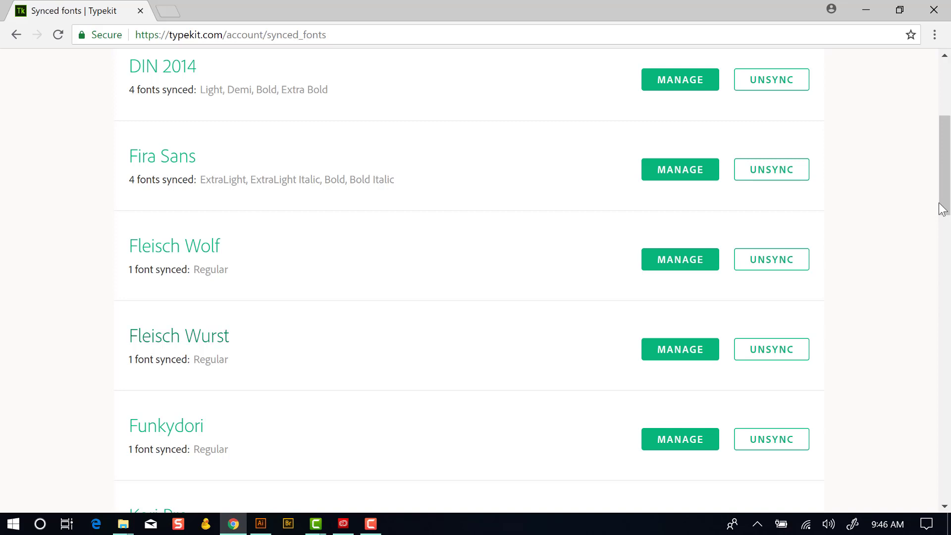
{"action": "key", "text": "Return"}
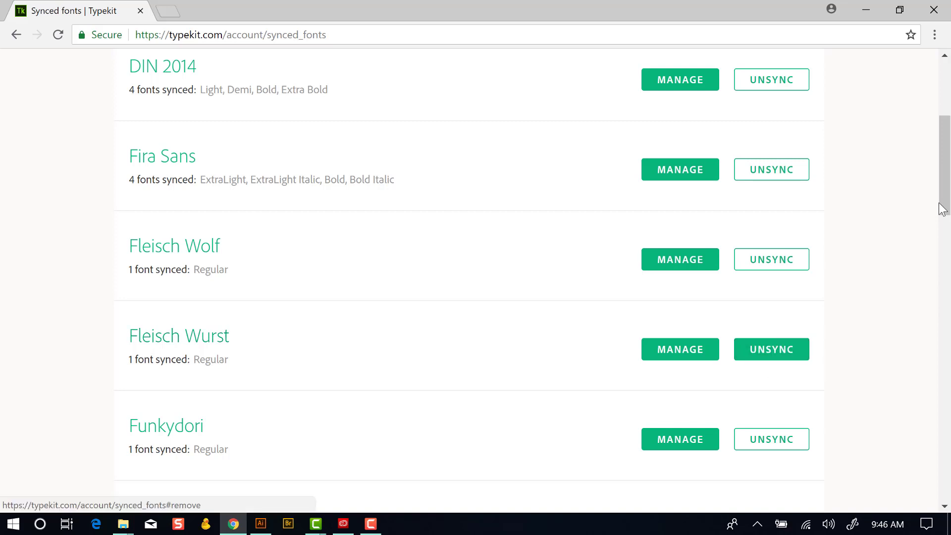
Reopen TK-Ai.ai in Illustrator and sync the missing Fleisch-Wurst font from Typekit
{"action": "left_click", "coordinate": [261, 525]}
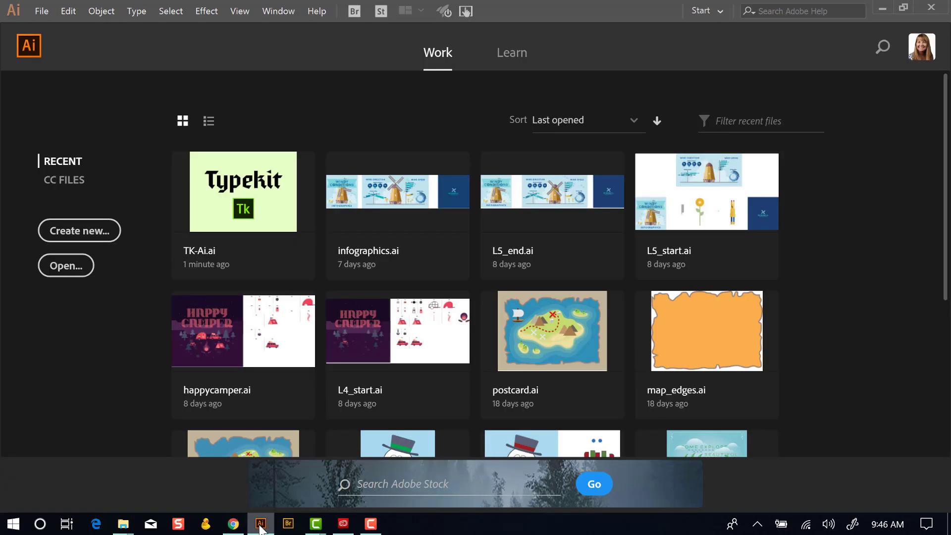
{"action": "left_click", "coordinate": [259, 217]}
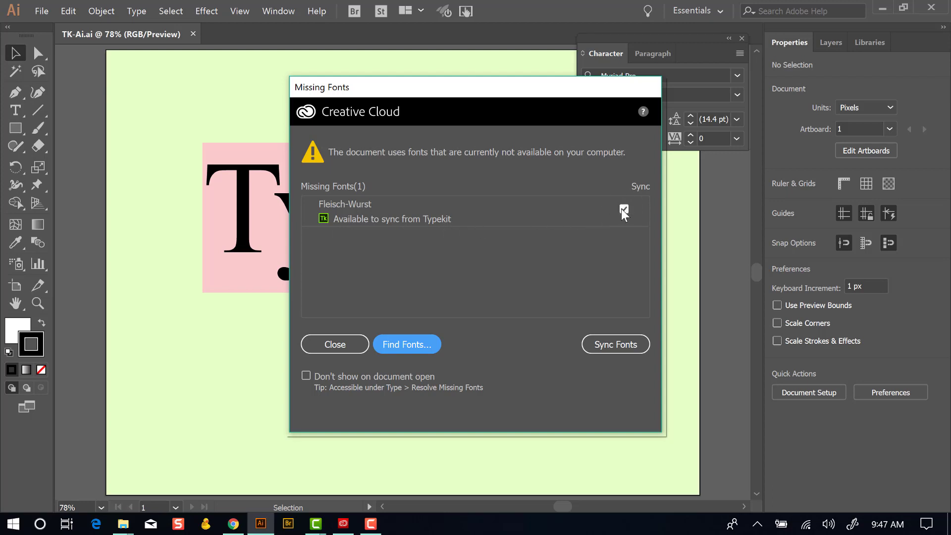
{"action": "left_click", "coordinate": [614, 344]}
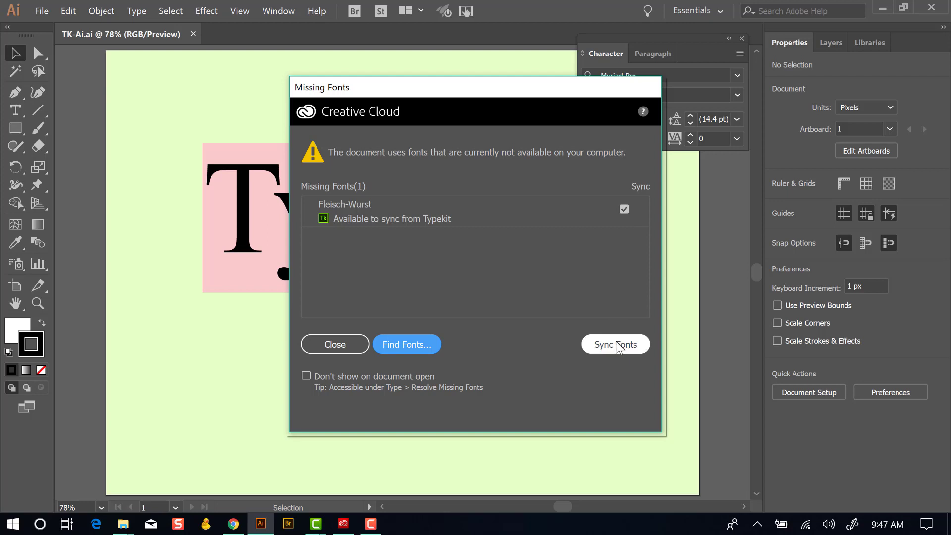